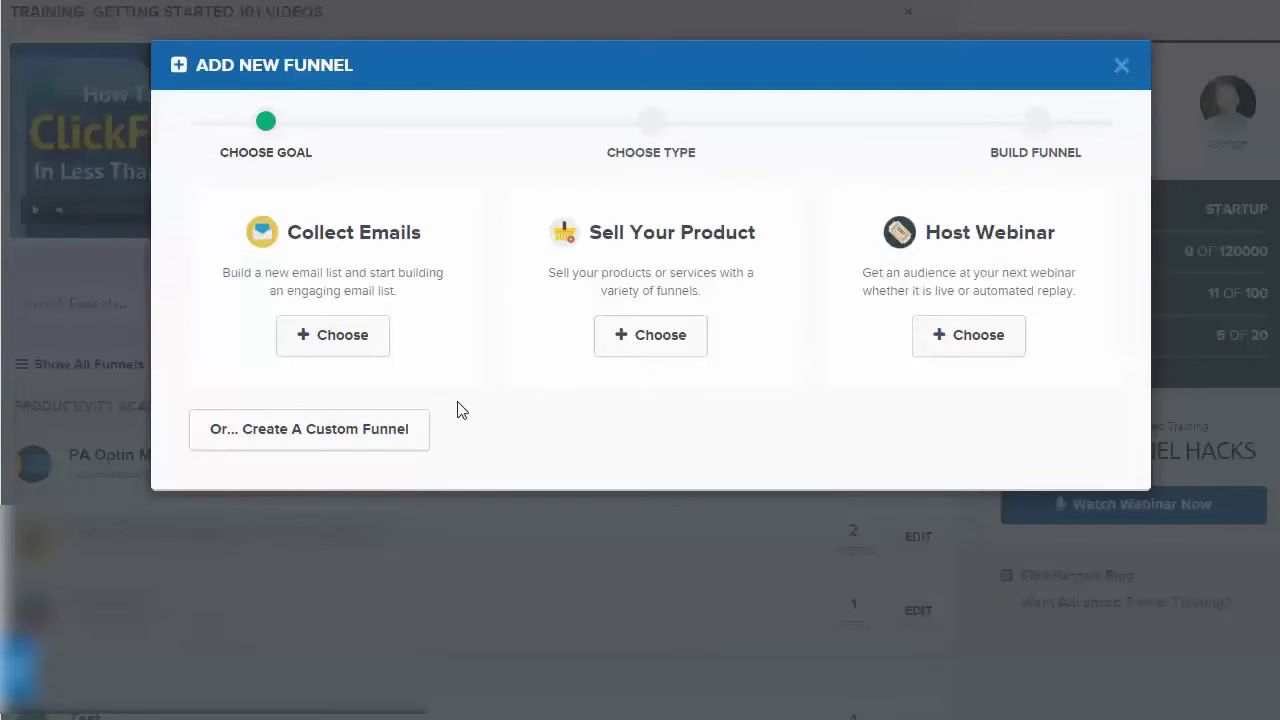
Choose Sell Your Product as the new funnel's goal.
left_click(636, 340)
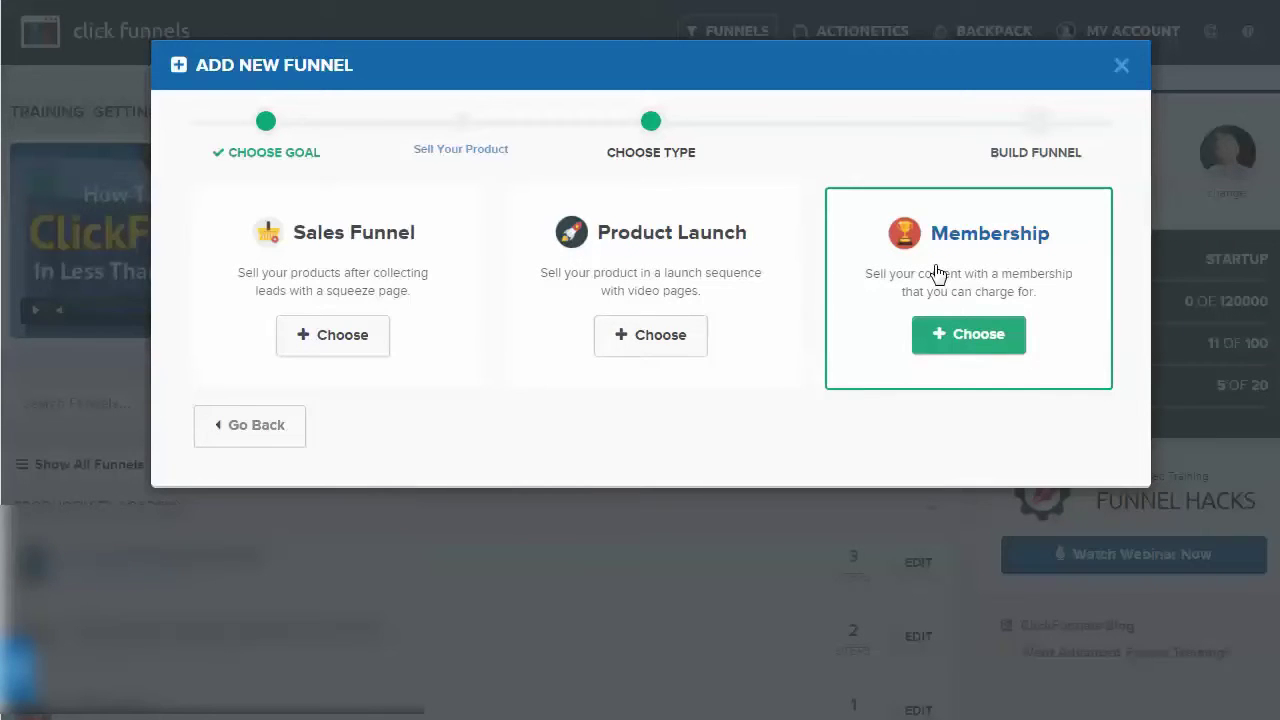
Pick the Sales Funnel type, name it 'awesome sales funnel' with no group tag, and build it.
left_click(358, 340)
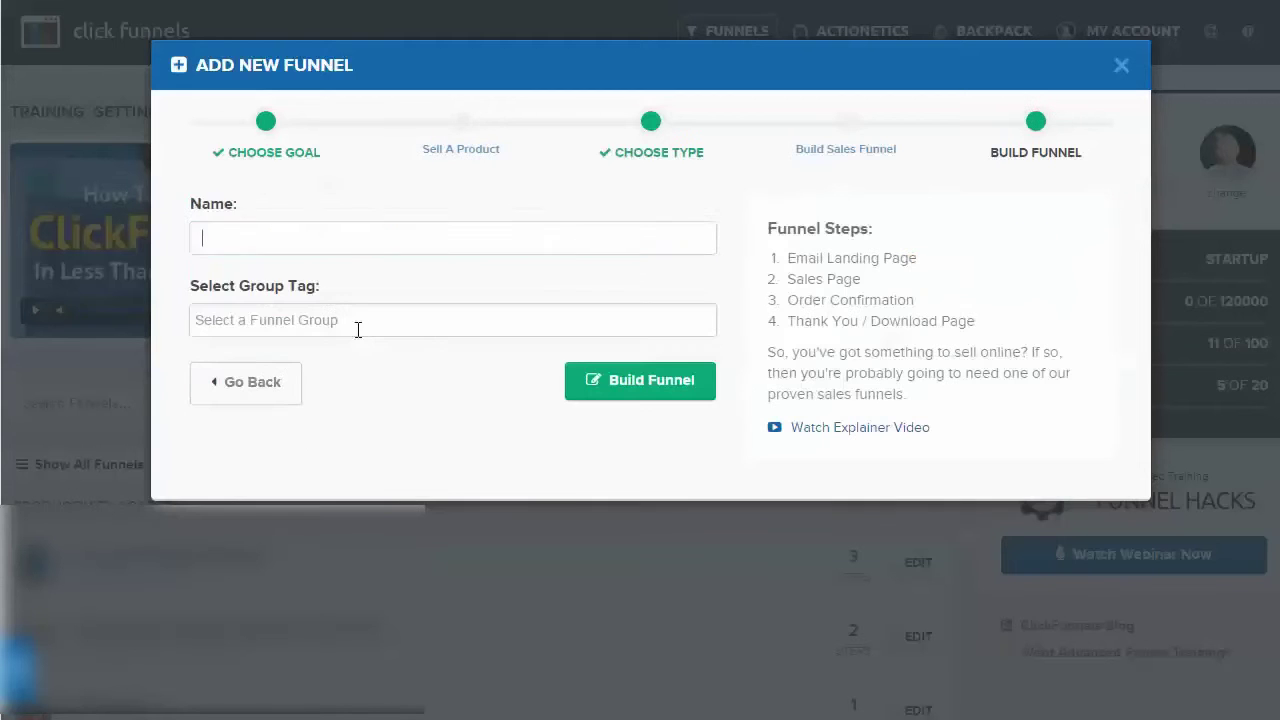
left_click(365, 234)
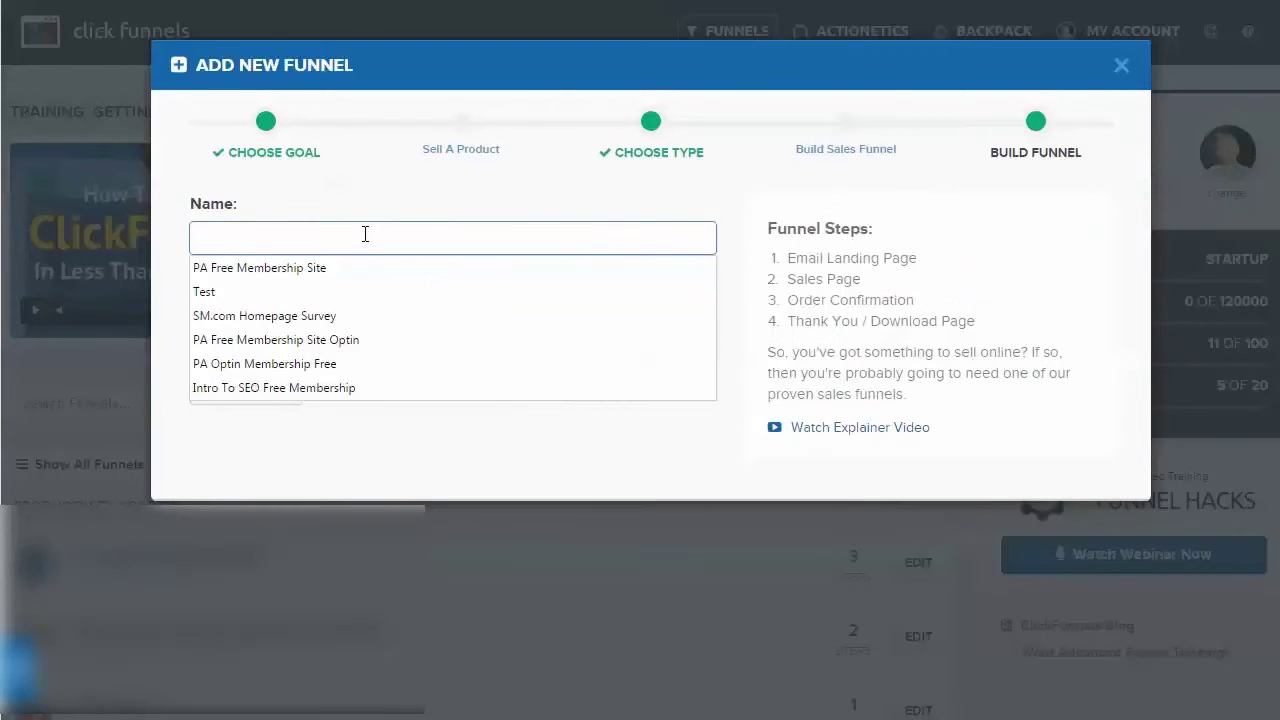
type("awesome sales funnel")
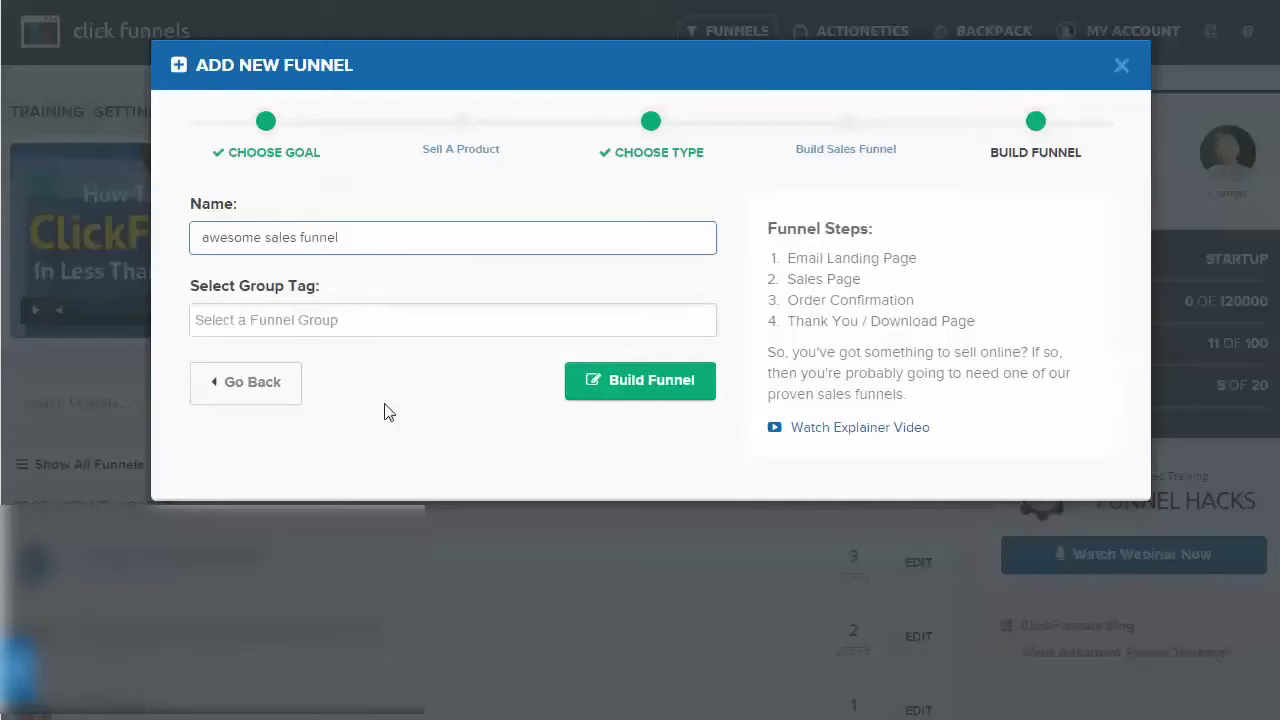
left_click(364, 328)
left_click(538, 323)
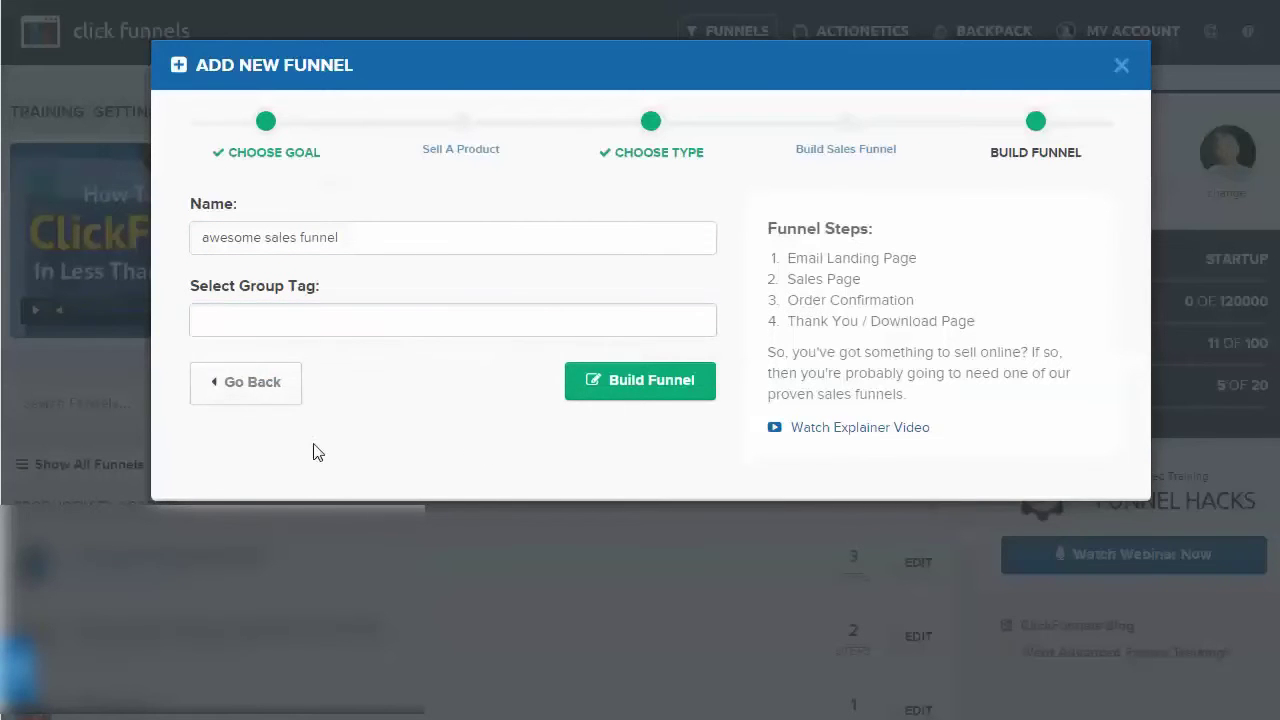
left_click(652, 384)
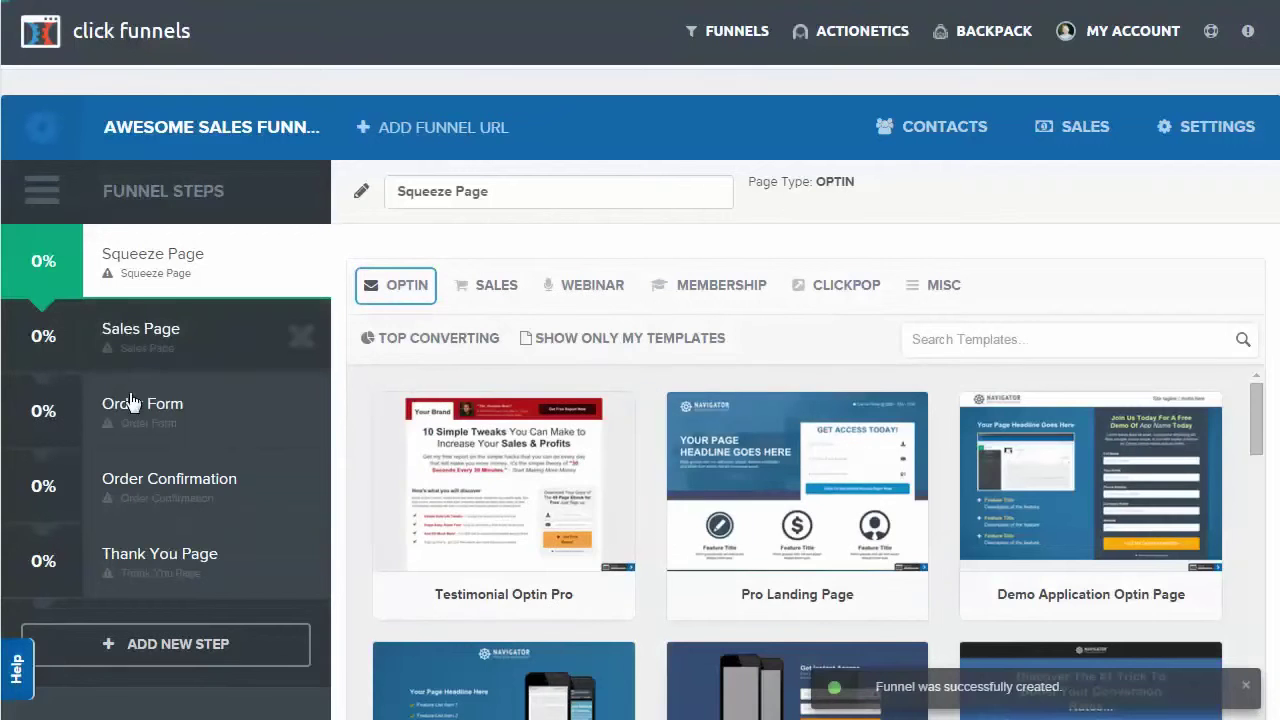
Open the Sales Page step and browse its sales templates, such as web 2.0 VSL.
left_click(425, 474)
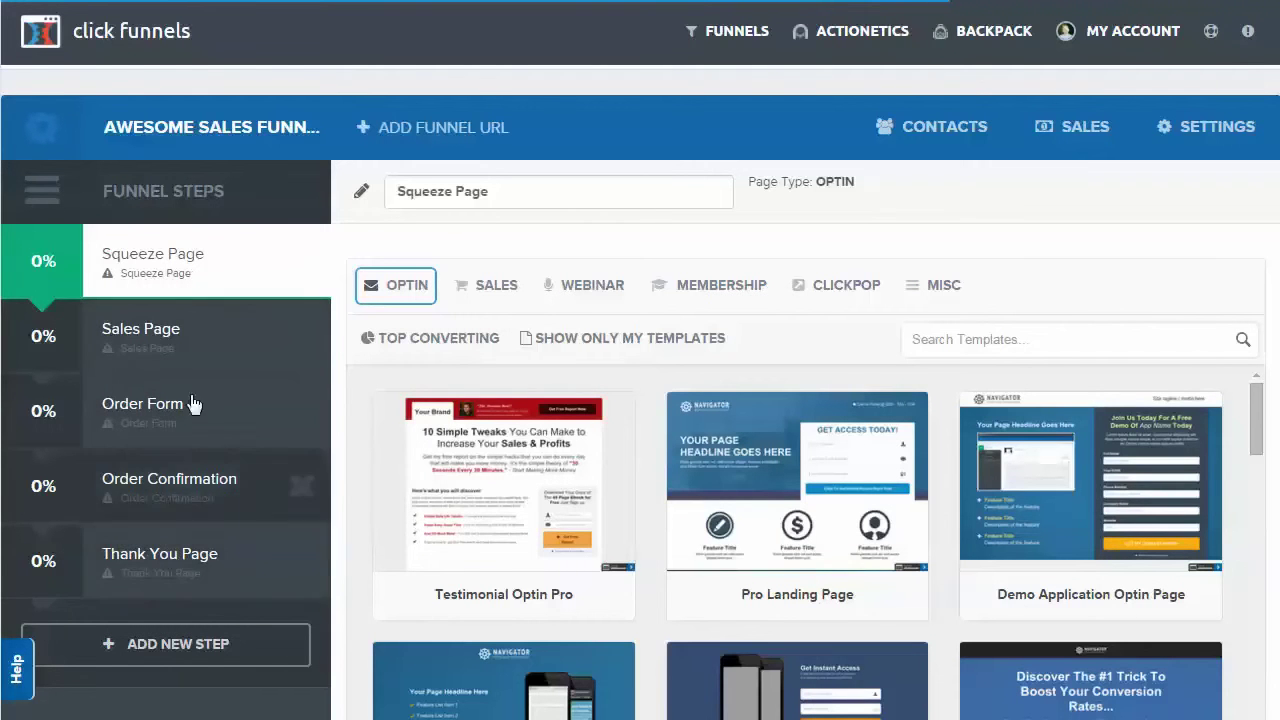
left_click(176, 346)
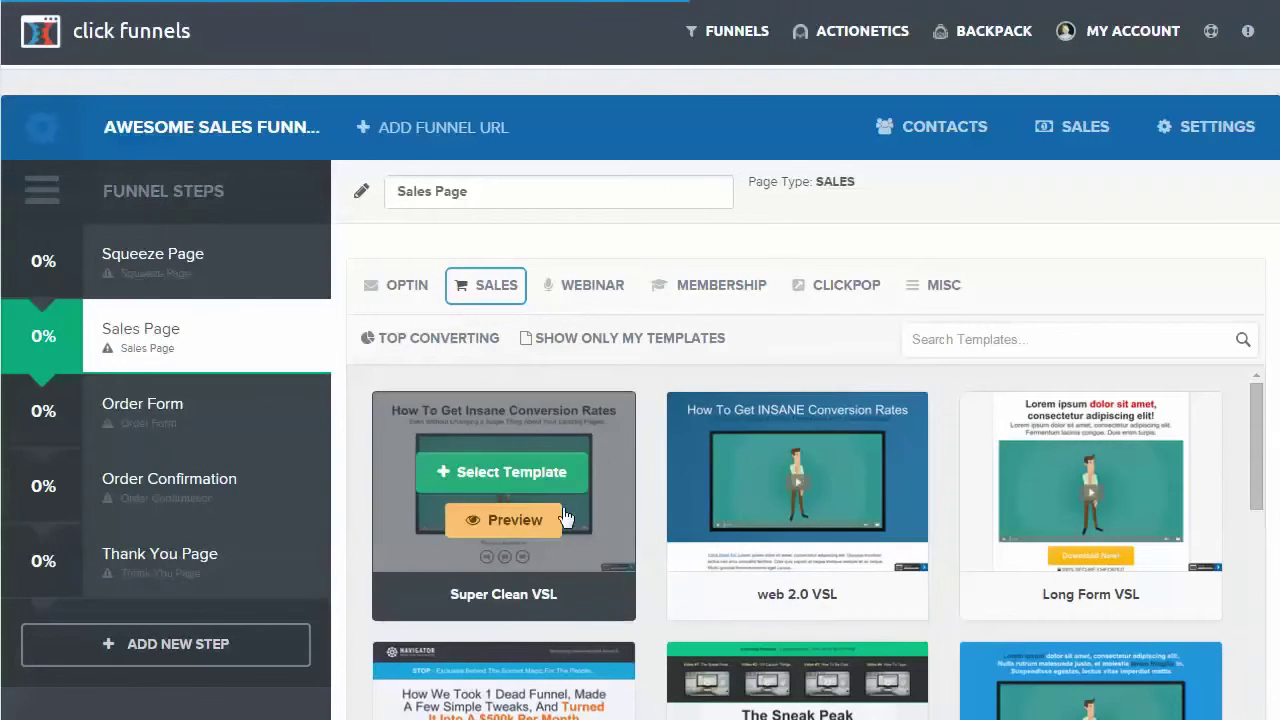
scroll(566, 458, "down", 1)
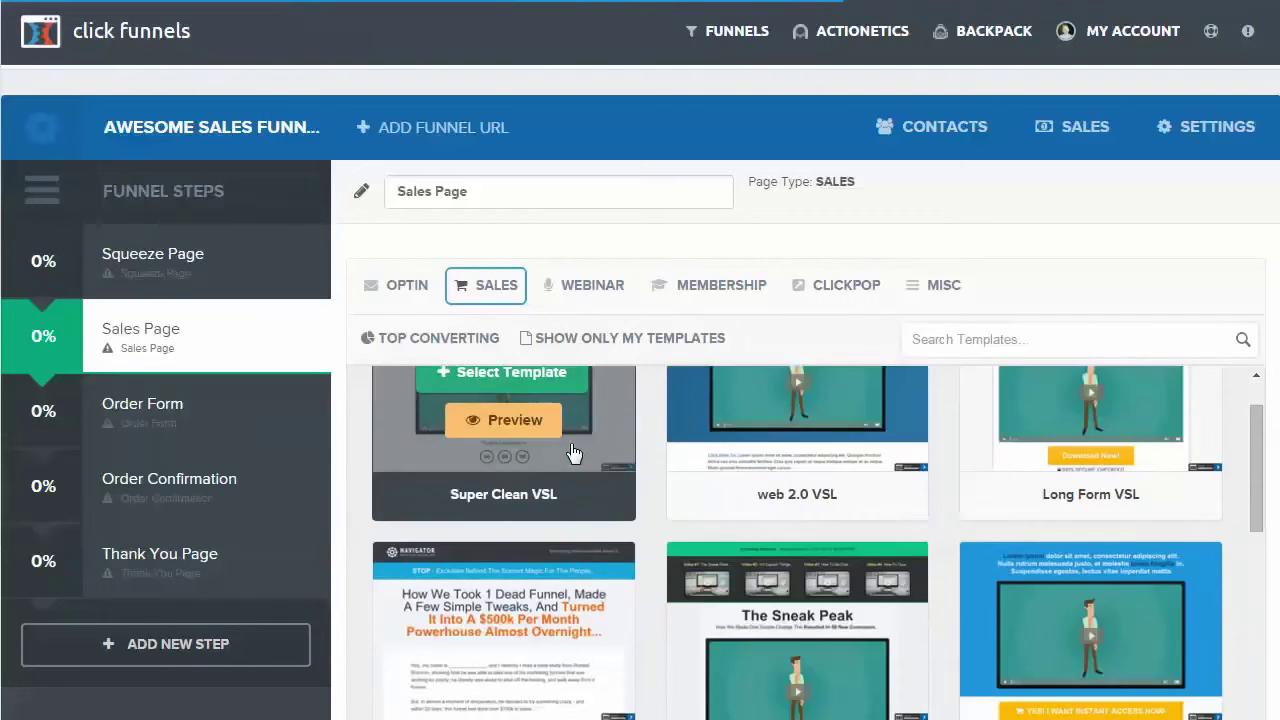
scroll(574, 452, "up", 1)
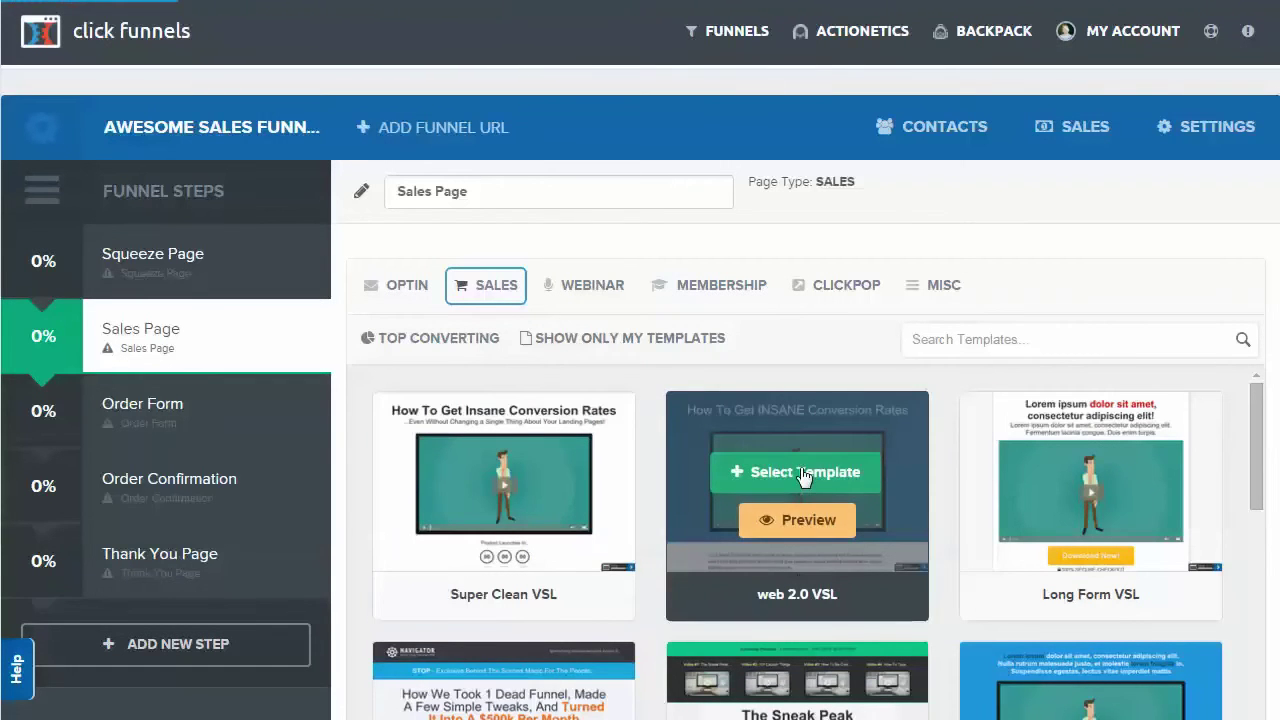
Apply the web 2.0 VSL template to the Sales Page and scroll down the overview.
left_click(804, 473)
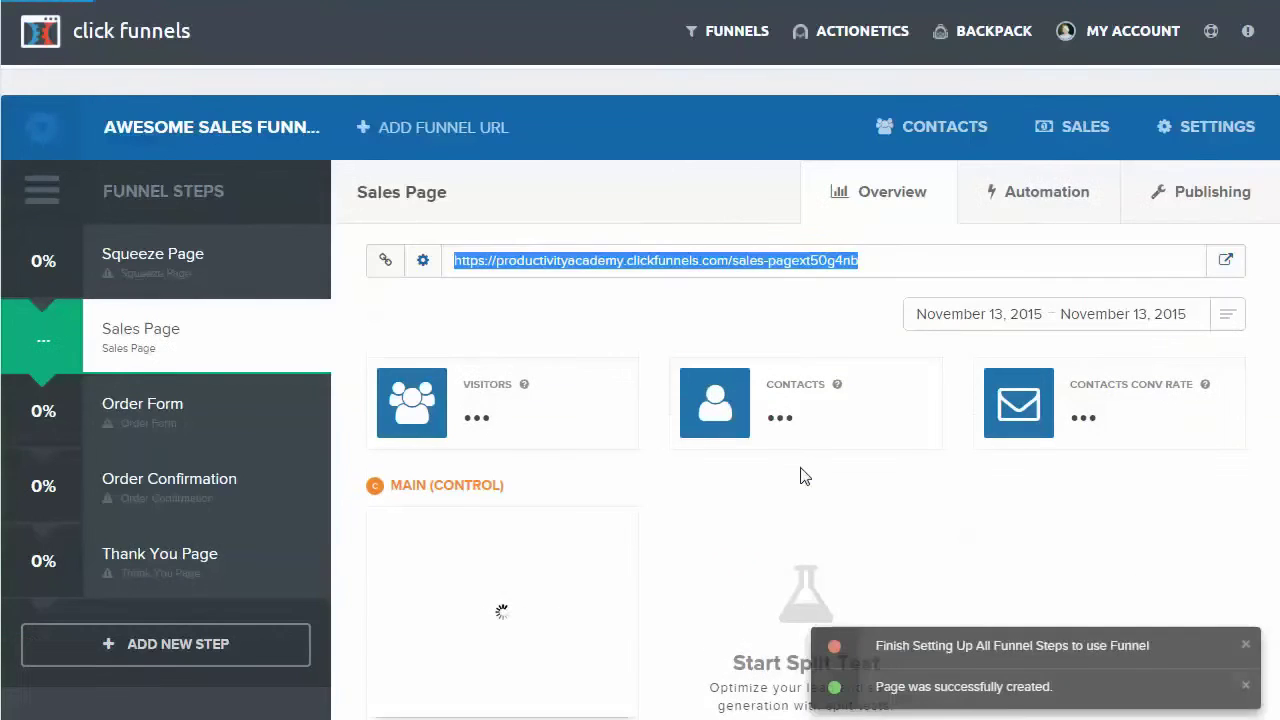
scroll(675, 476, "down", 2)
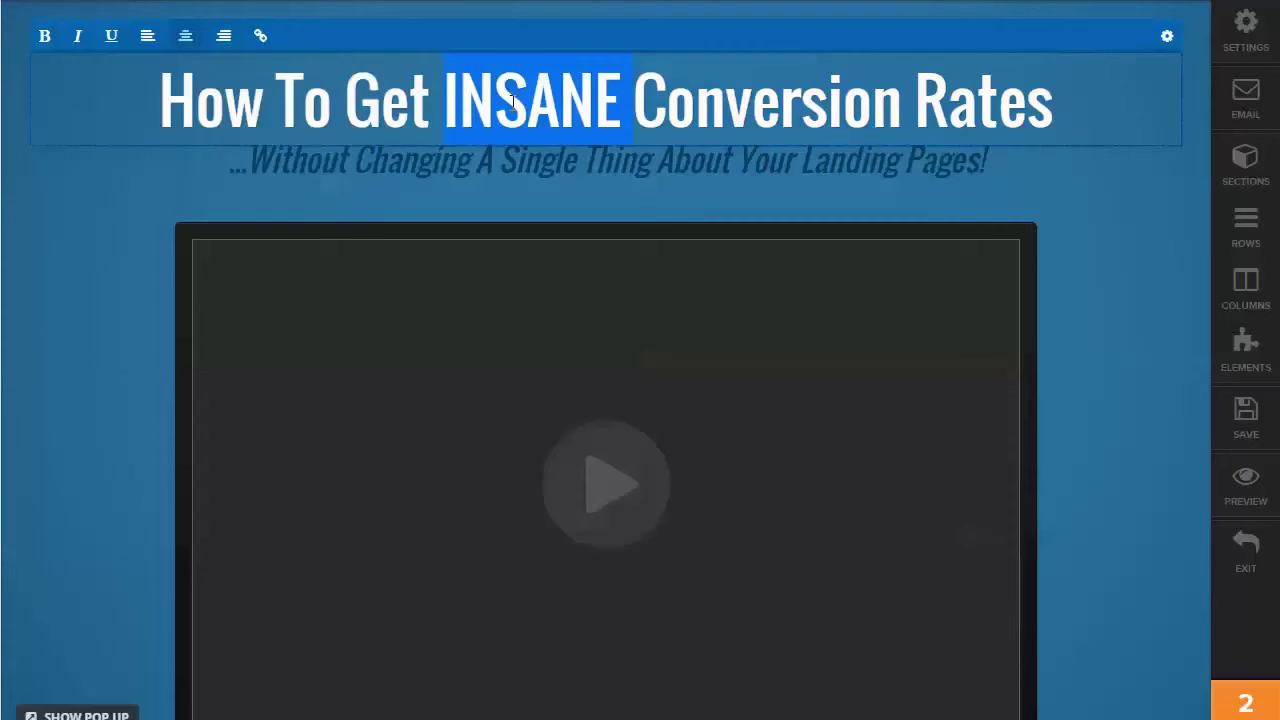
Change the headline to 'How To Get KILLER Conversion Rates' and duplicate it.
type("KILLER")
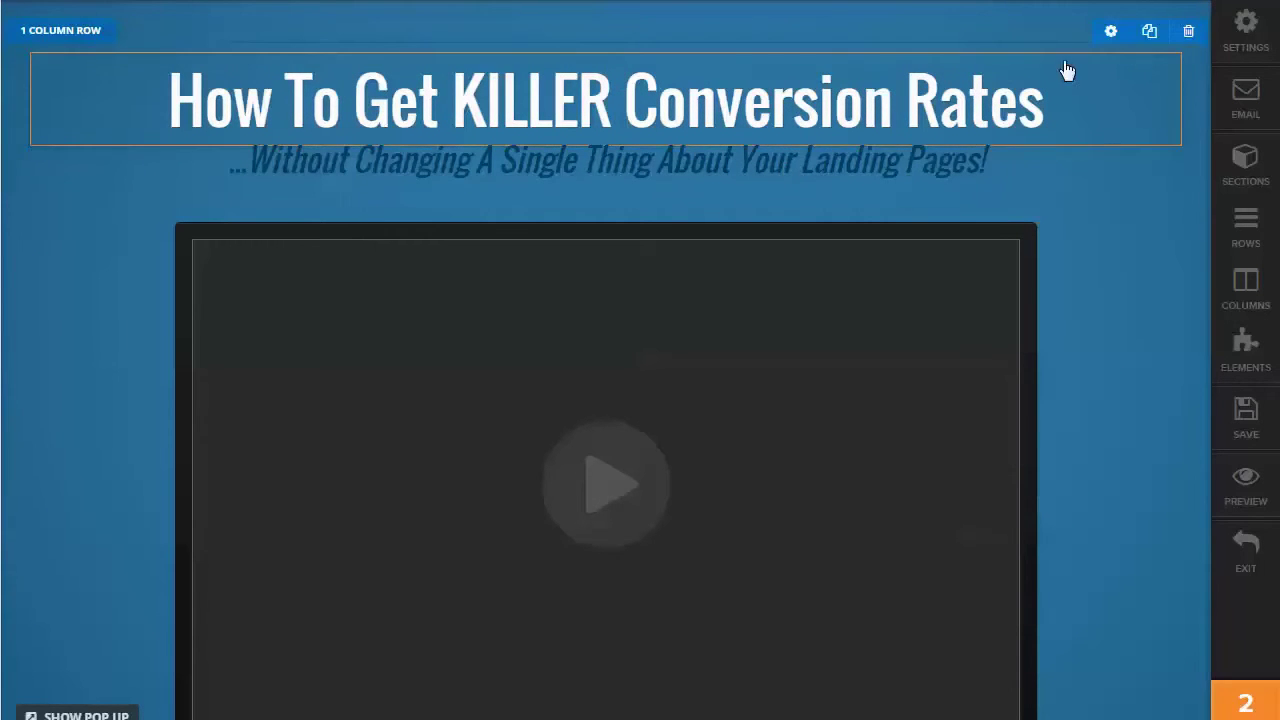
left_click(1150, 35)
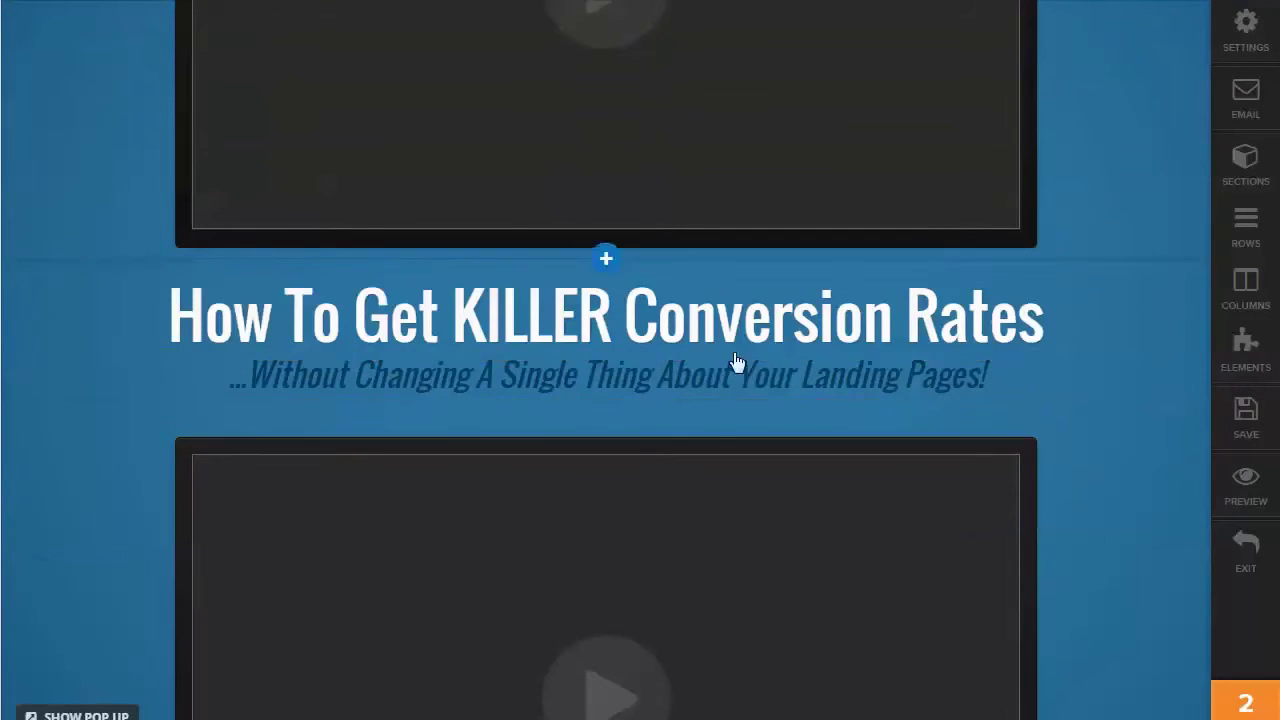
scroll(120, 300, "down", 2)
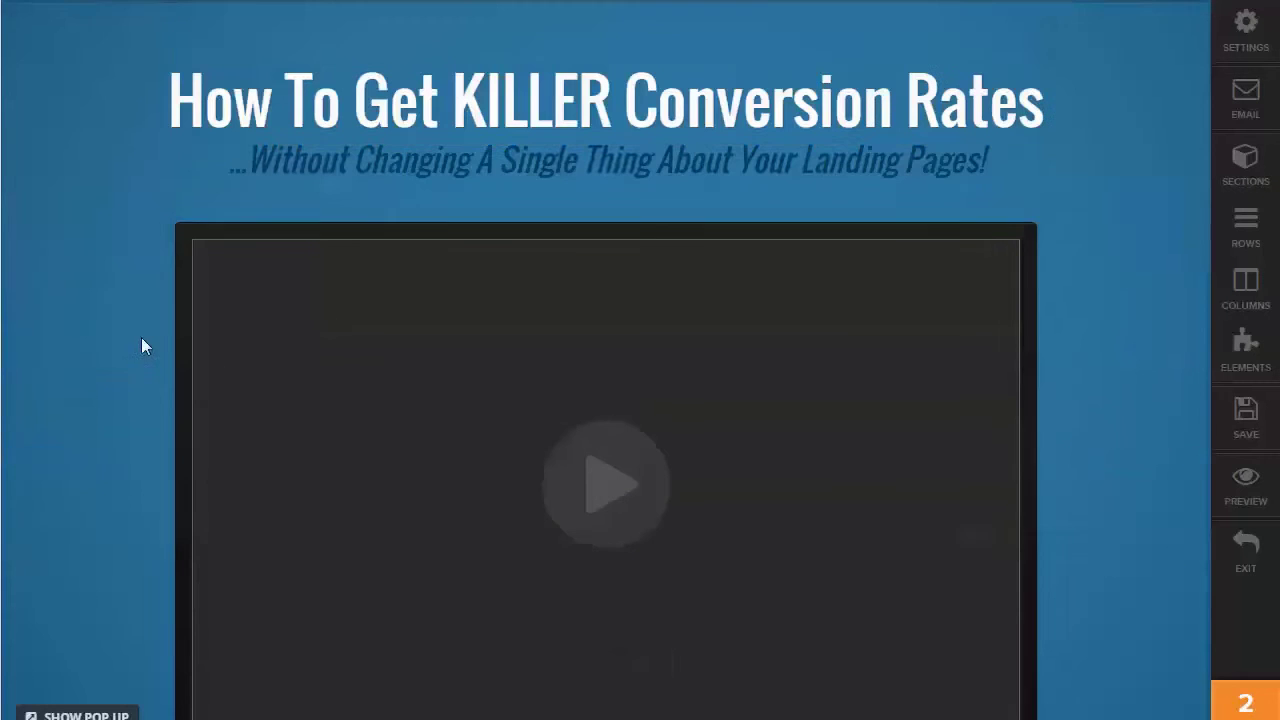
mouse_move(700, 125)
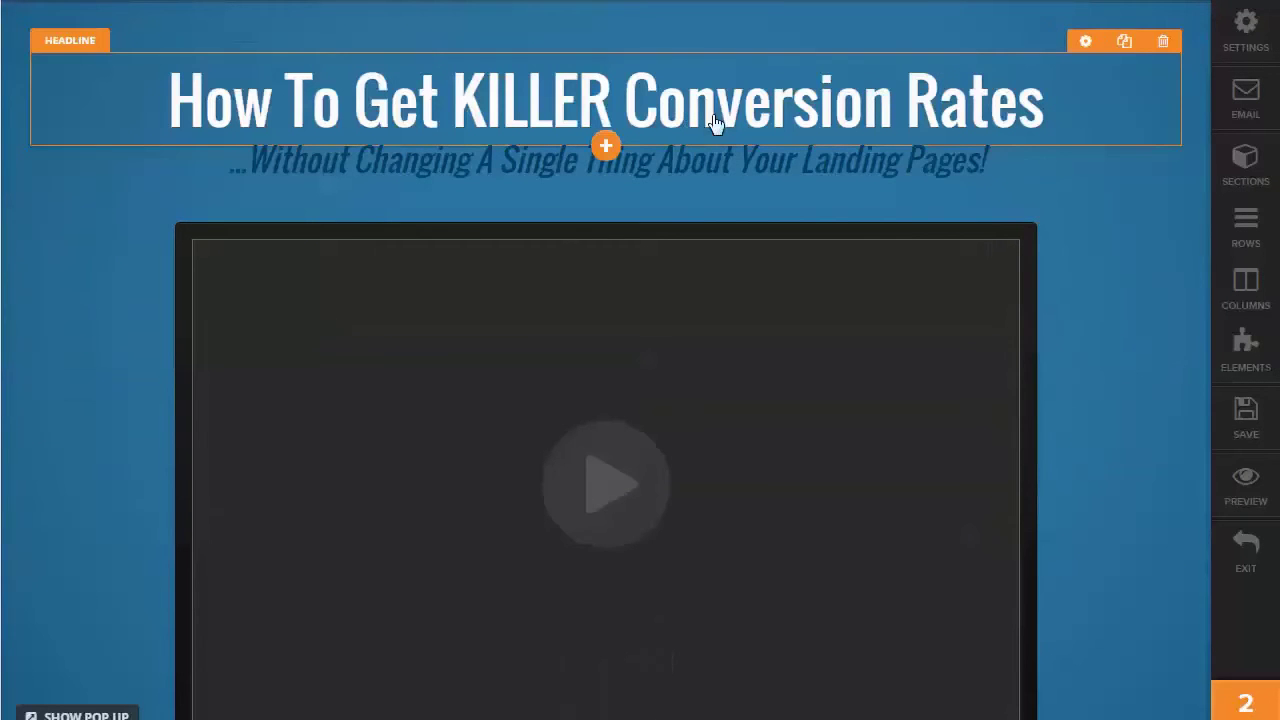
left_click(1124, 45)
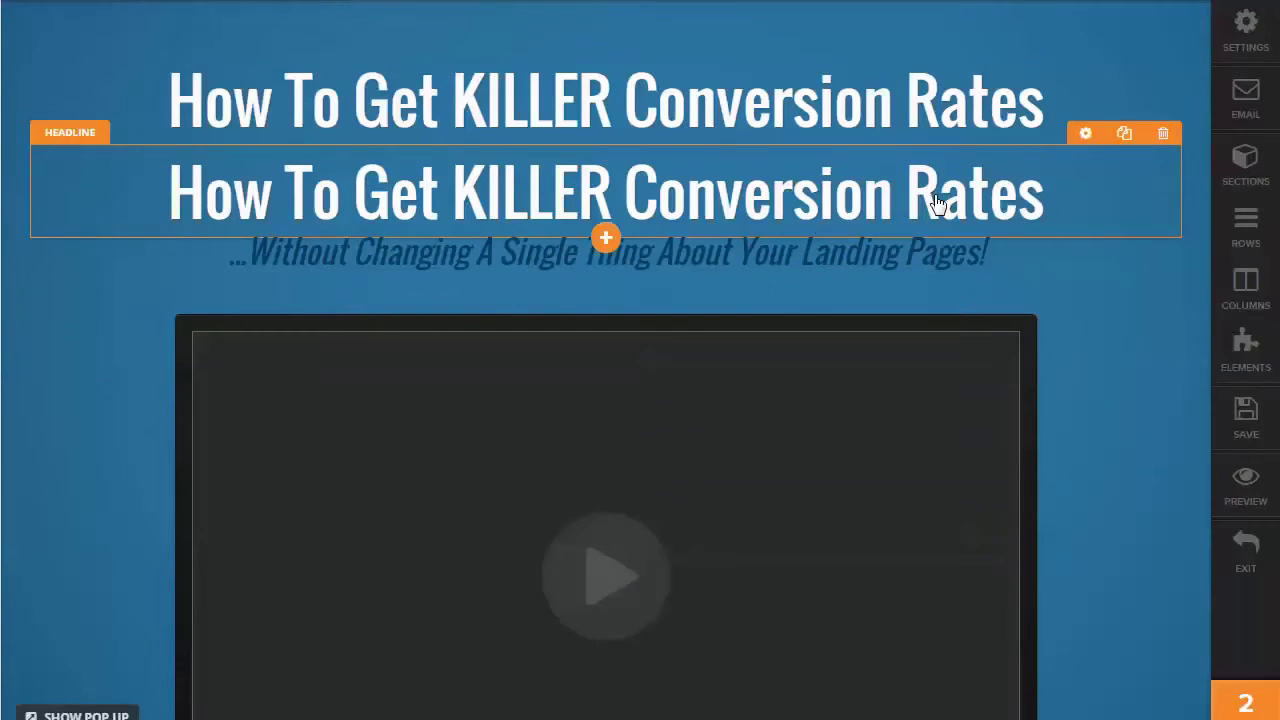
Delete the duplicate 'KILLER Conversion Rates' headline after viewing its settings.
left_click(1014, 185)
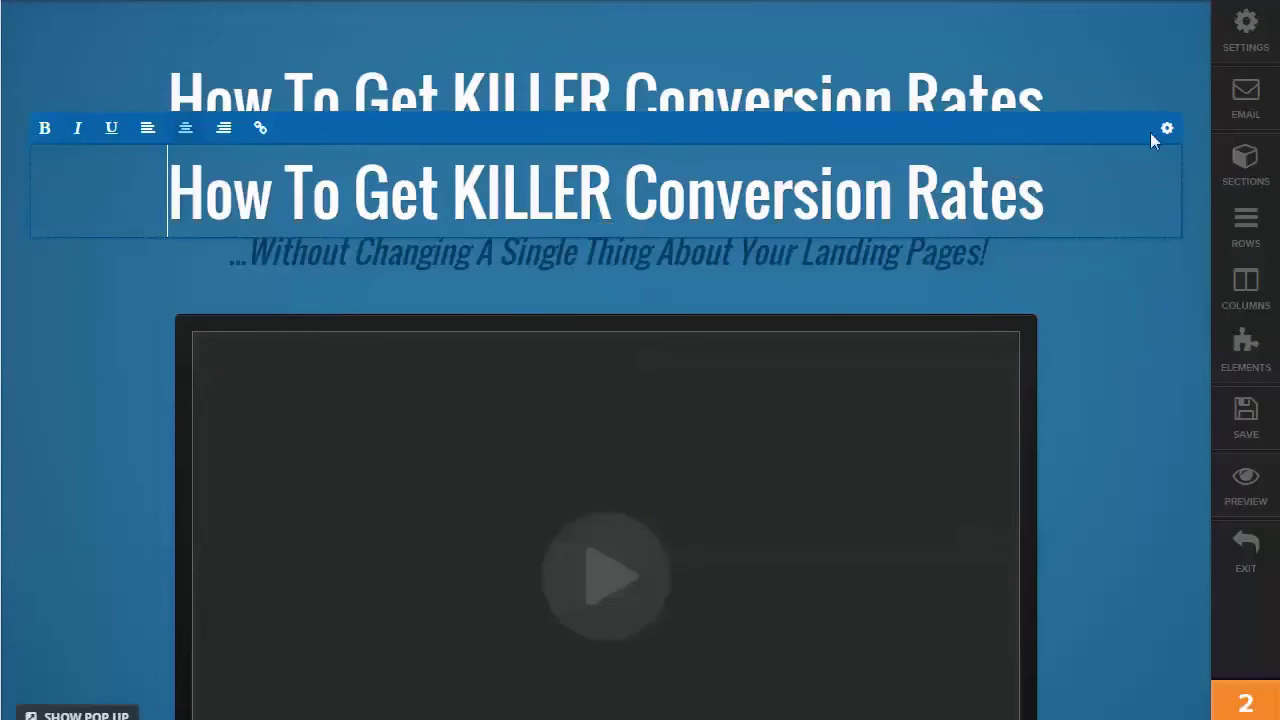
left_click(1166, 134)
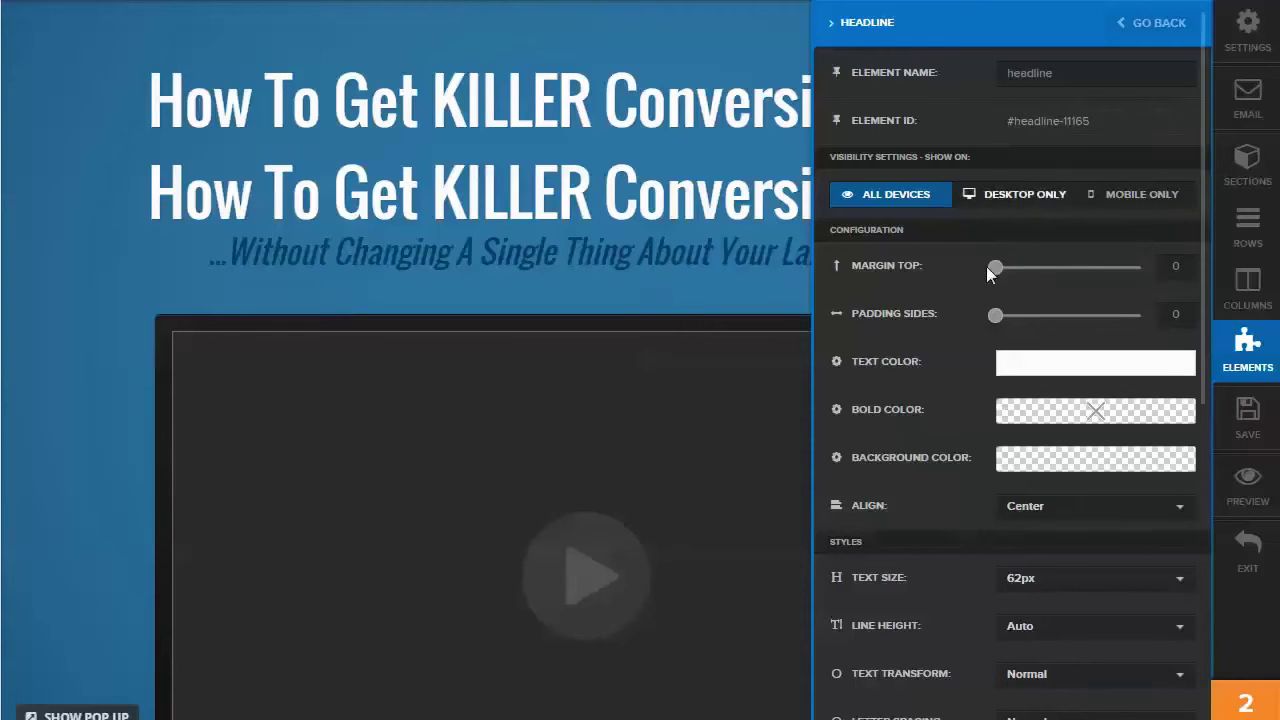
scroll(1008, 557, "down", 5)
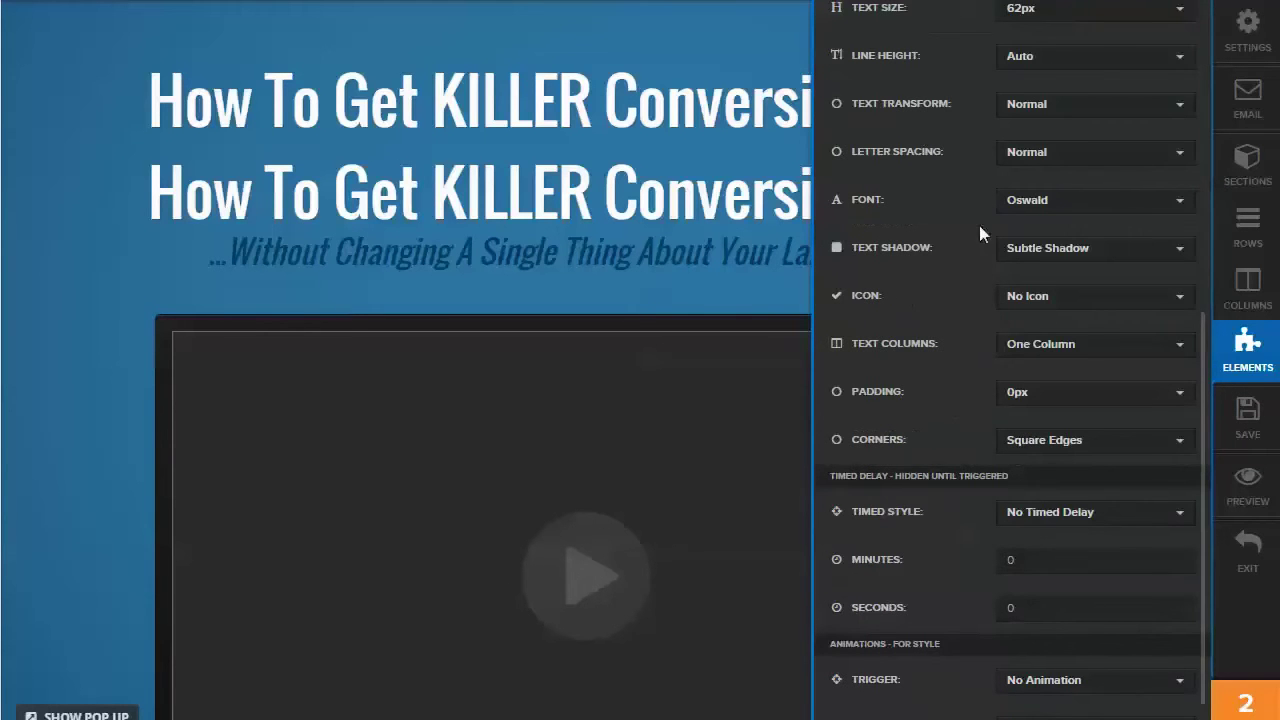
left_click(688, 205)
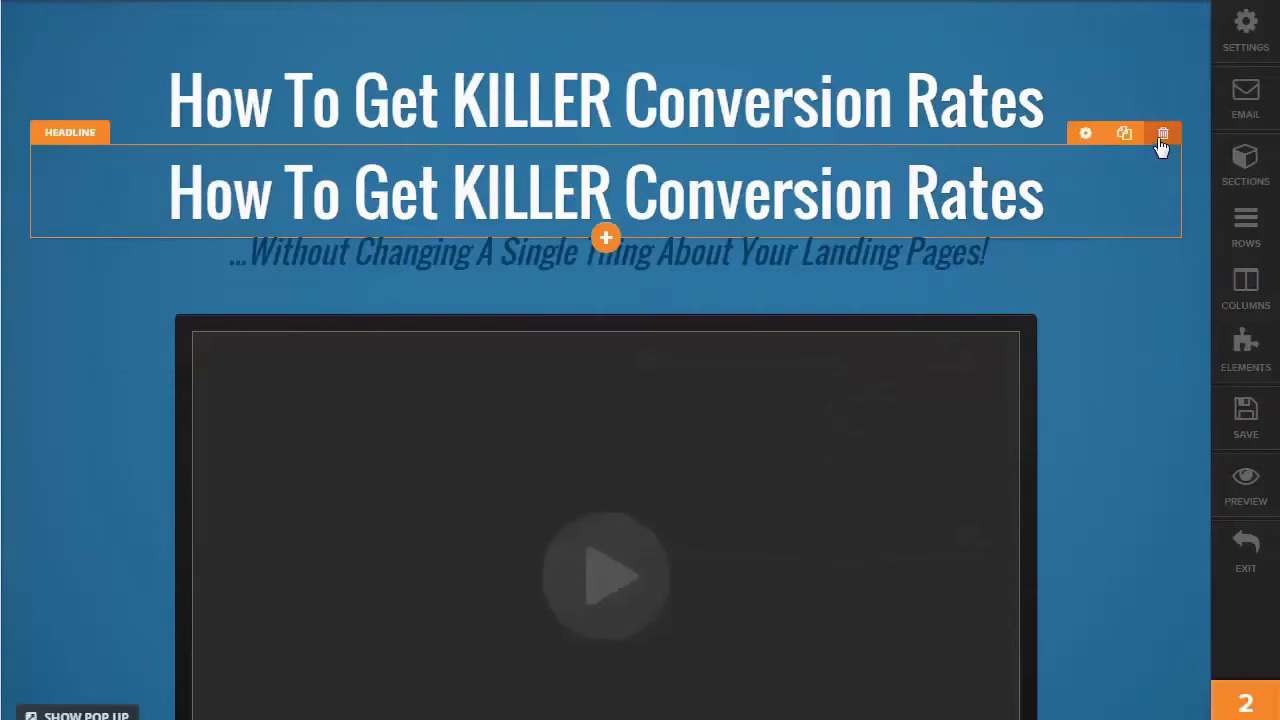
left_click(1161, 142)
left_click(703, 87)
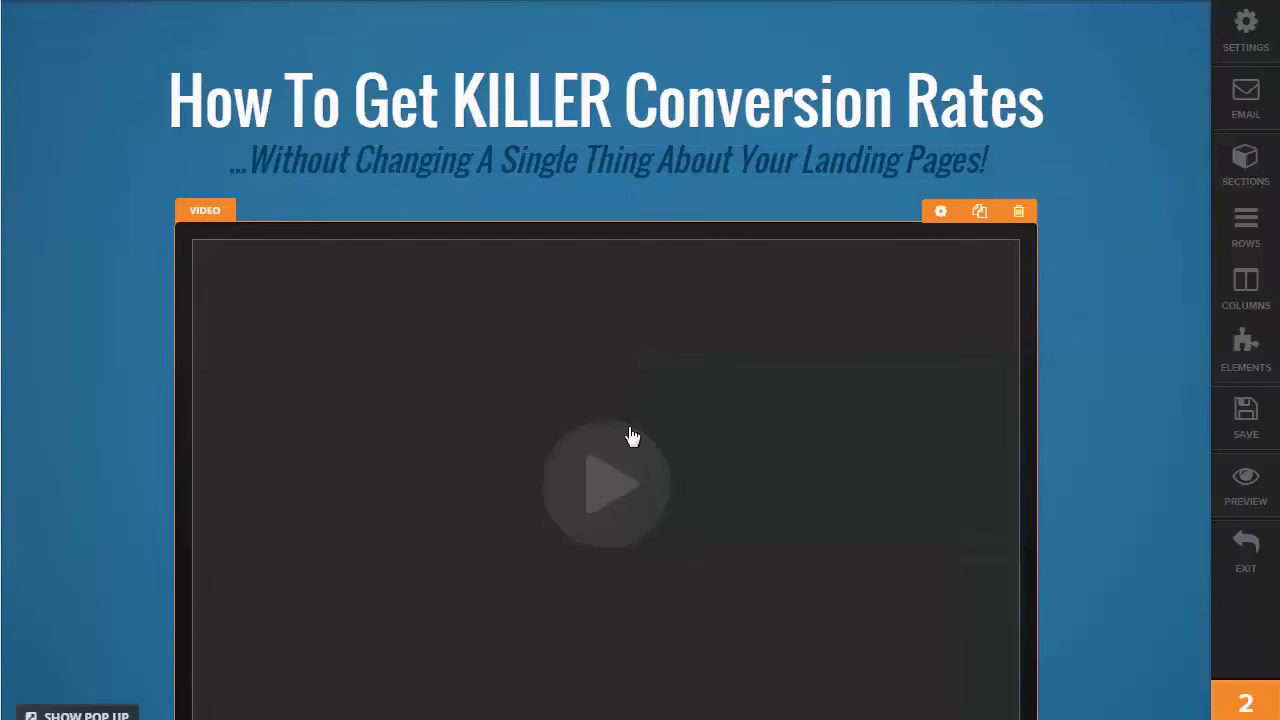
Set the sales page video's type to YouTube and select its YouTube URL field.
left_click(939, 214)
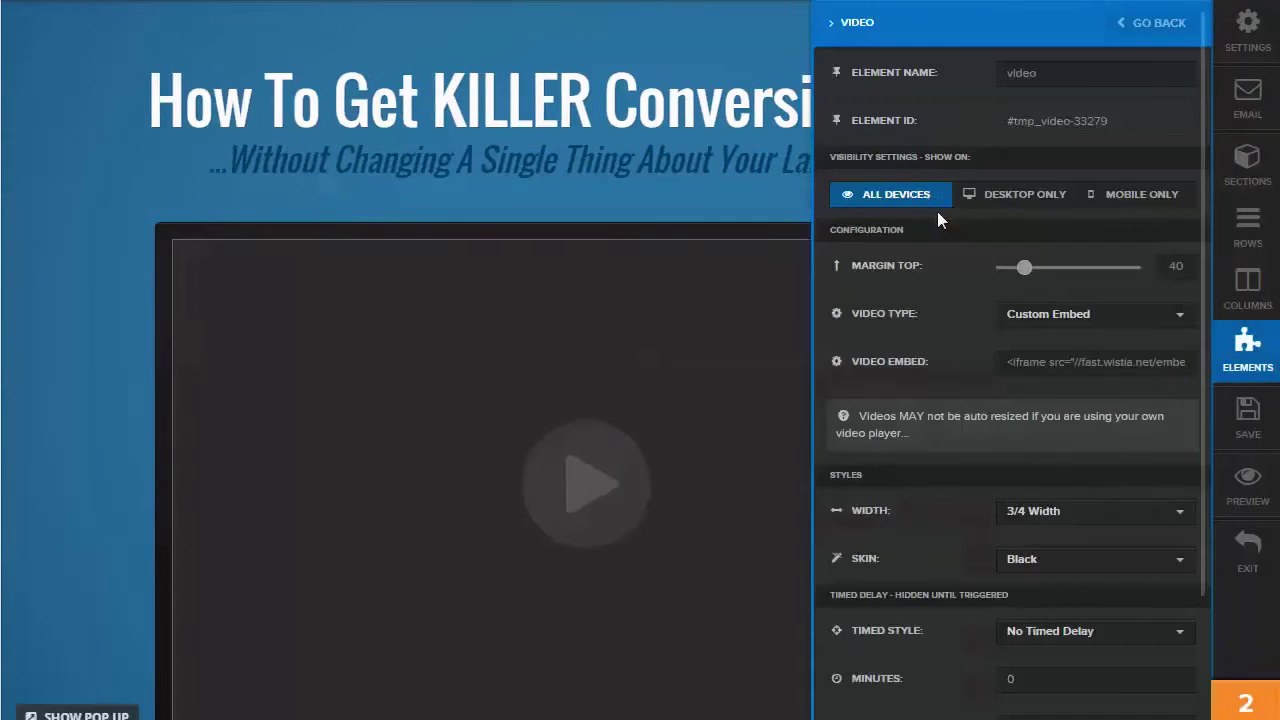
left_click(1068, 318)
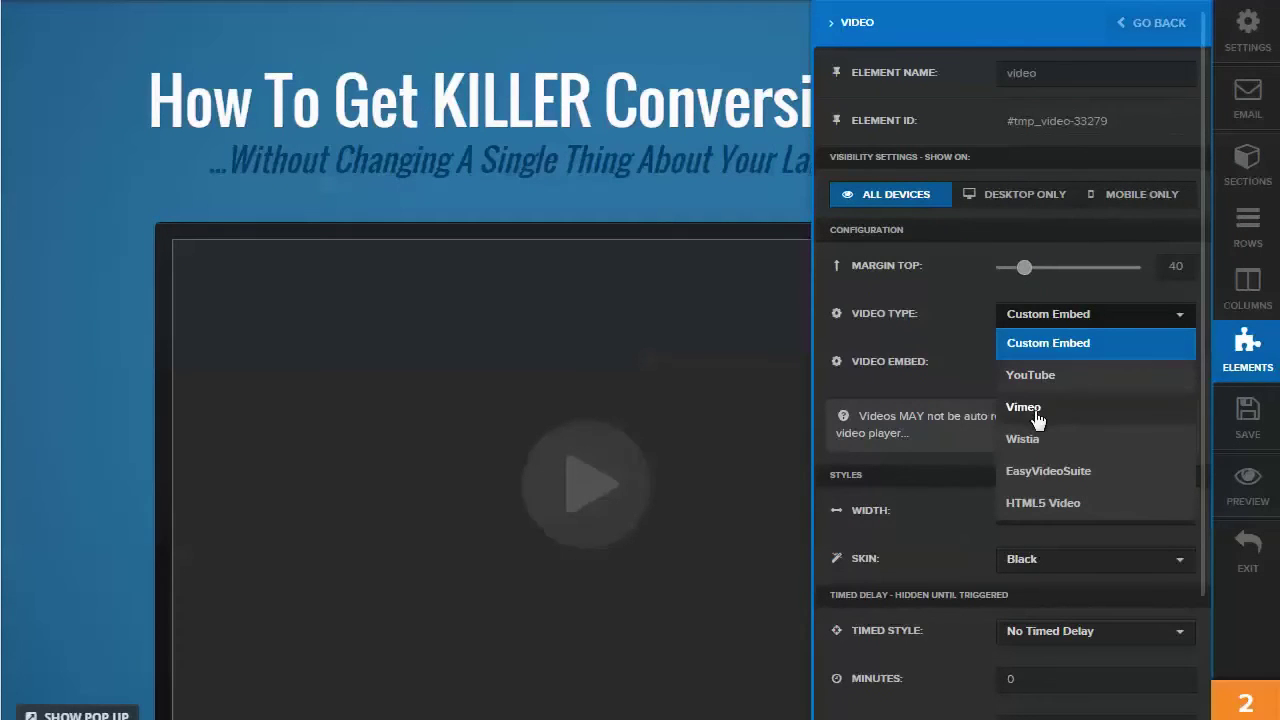
left_click(1050, 372)
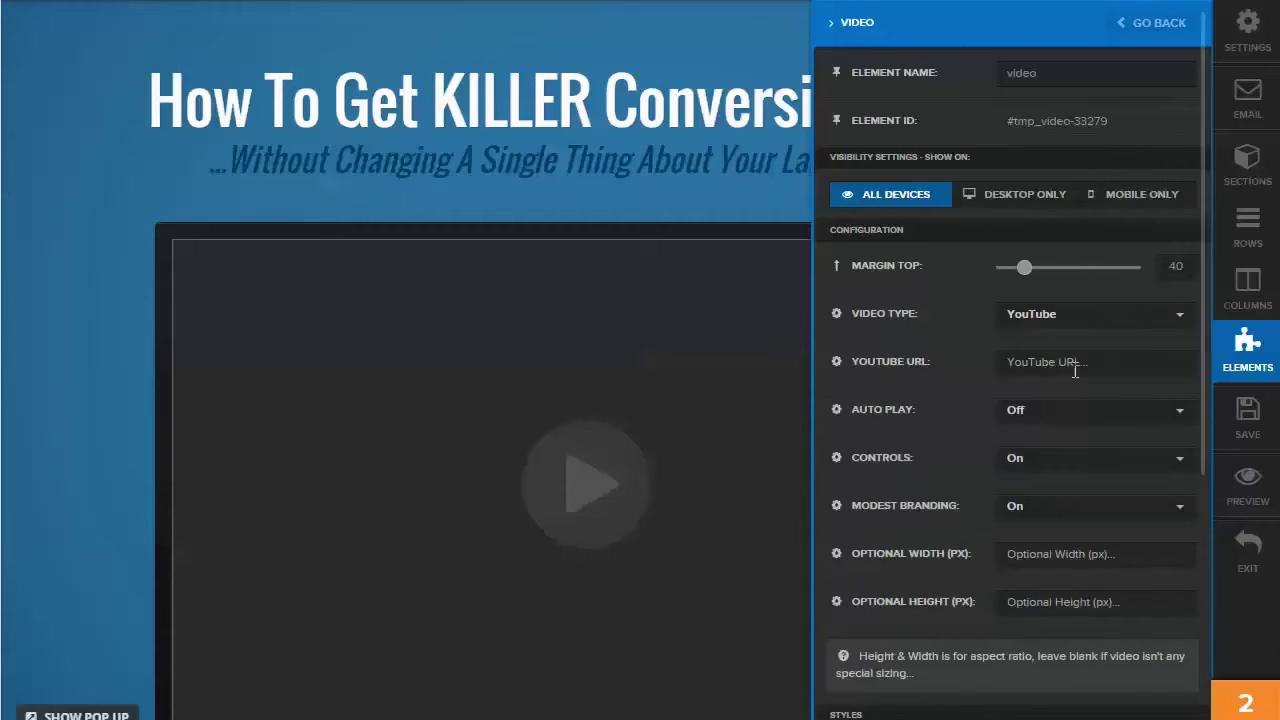
left_click(1060, 362)
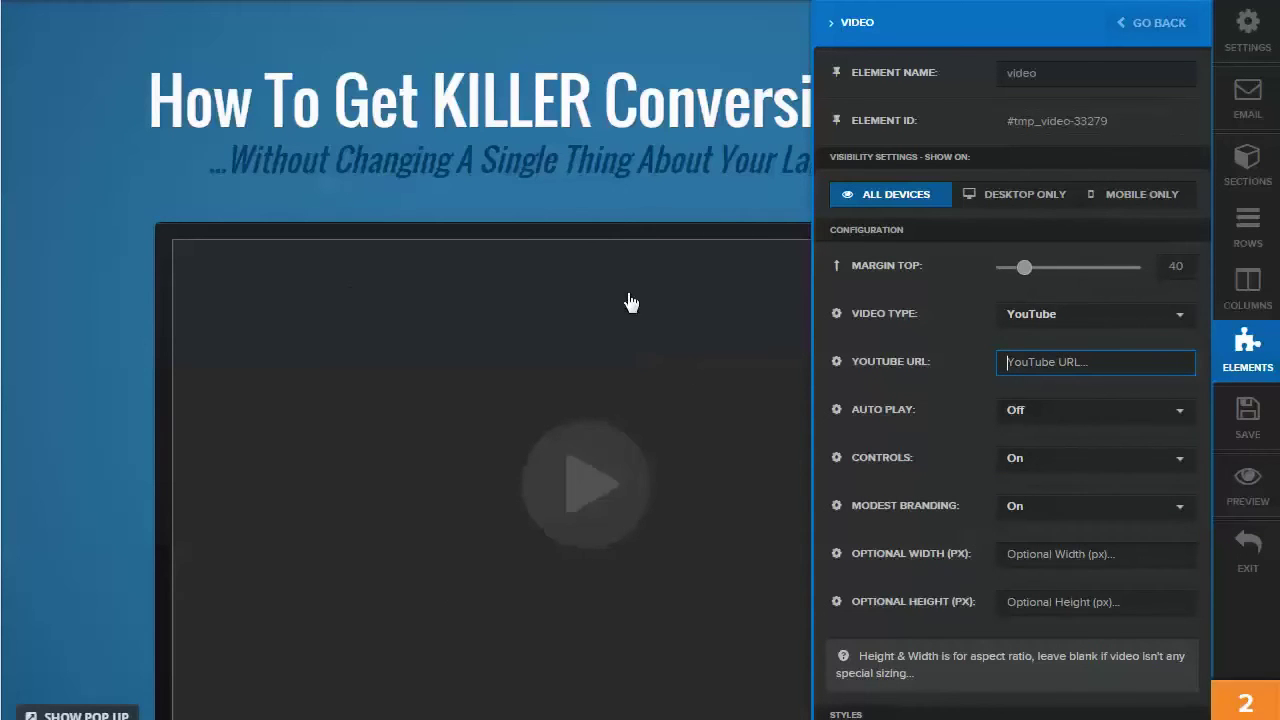
left_click(550, 217)
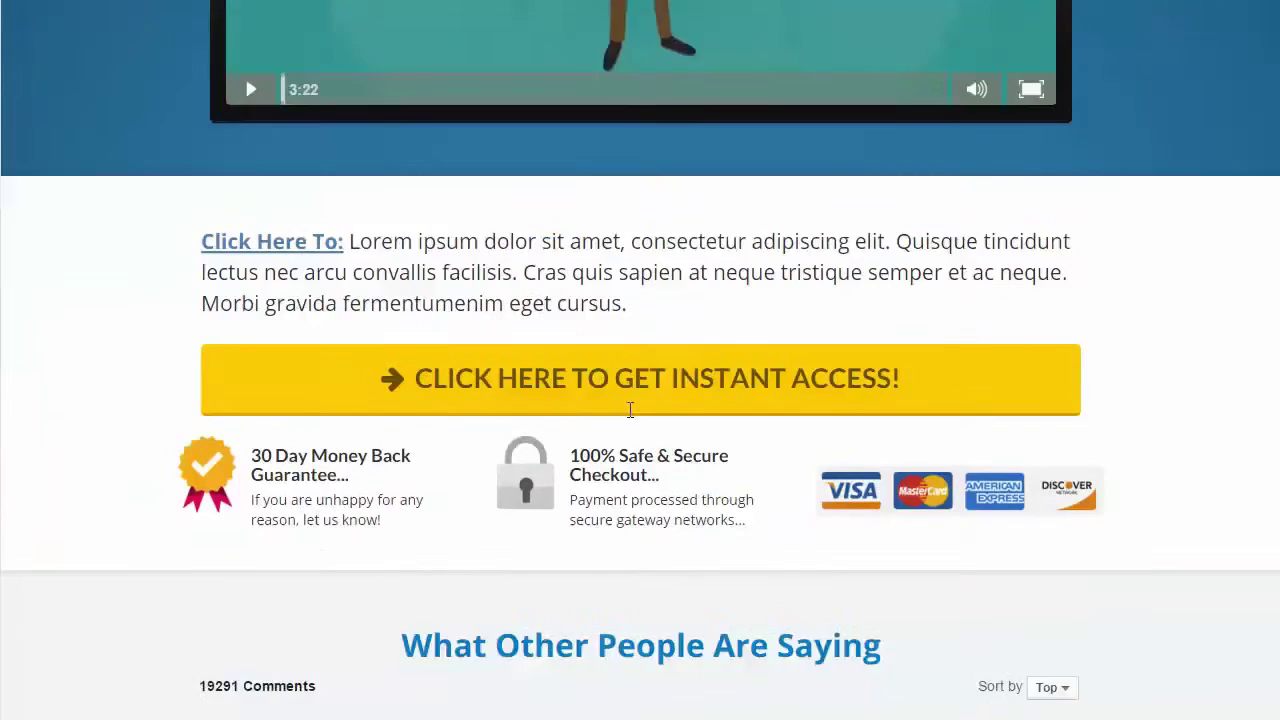
scroll(614, 523, "up", 2)
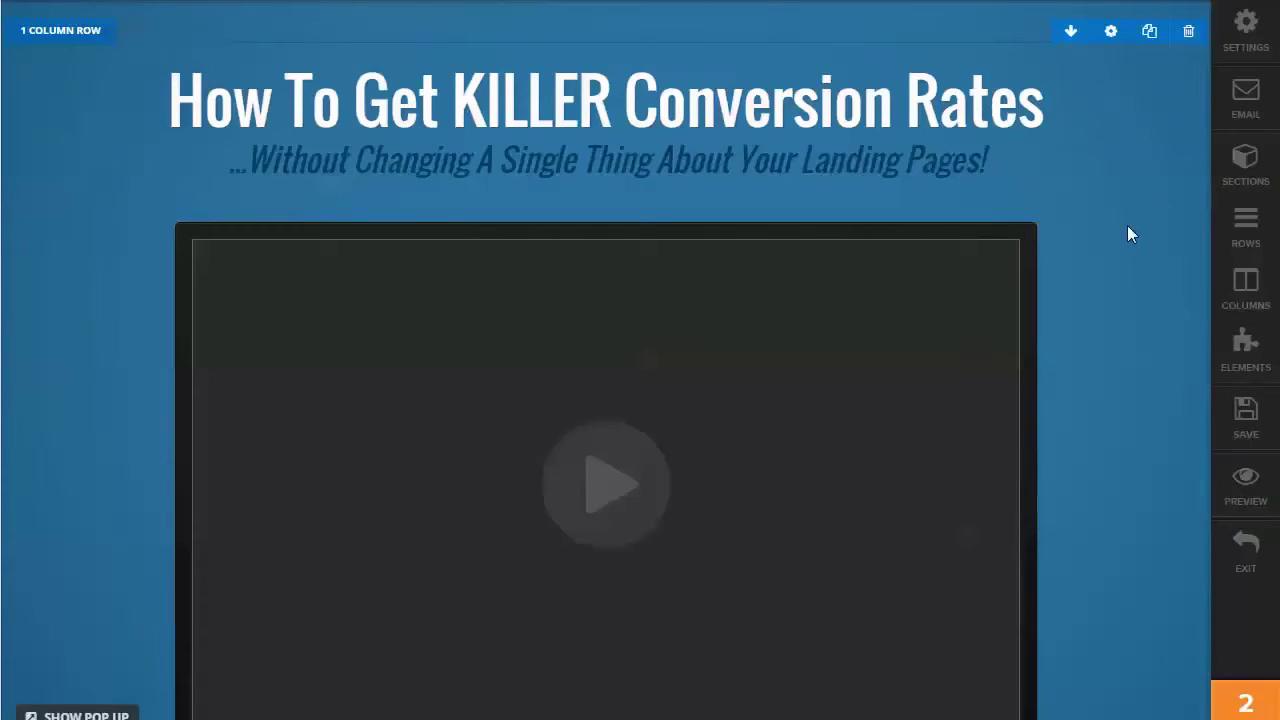
scroll(1018, 374, "down", 2)
scroll(1018, 374, "down", 8)
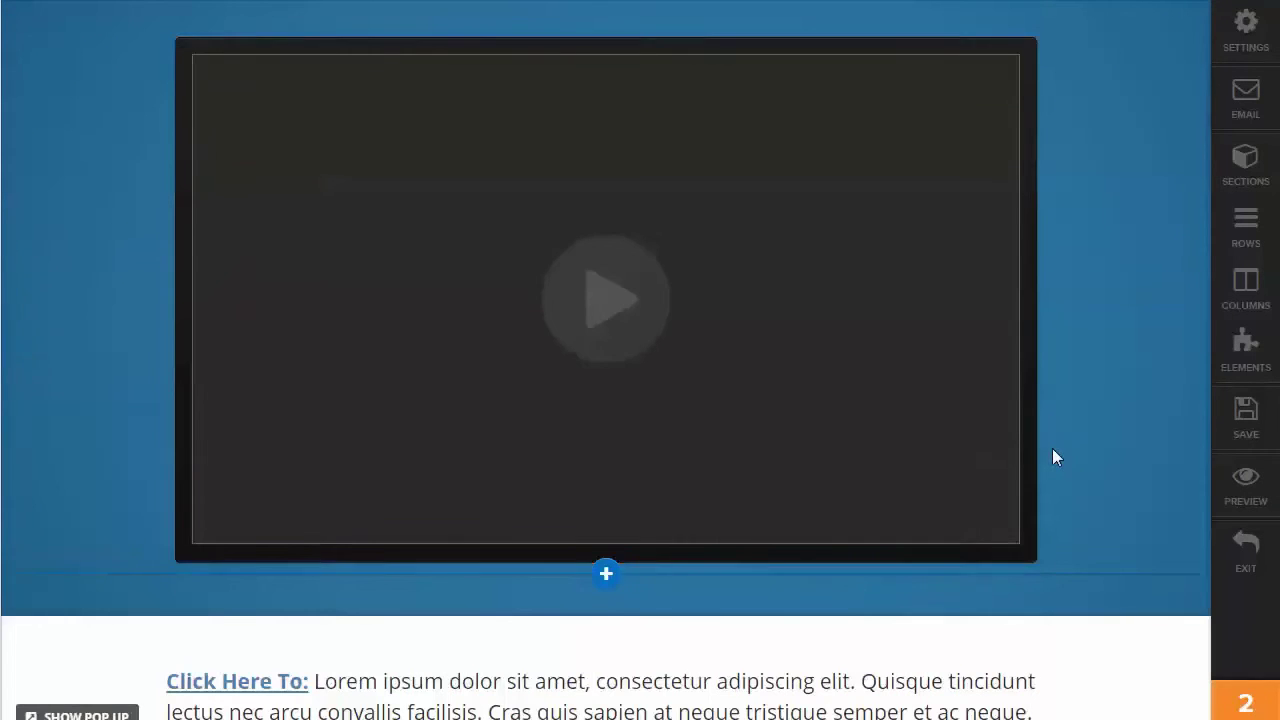
scroll(1054, 451, "down", 3)
scroll(1057, 457, "down", 2)
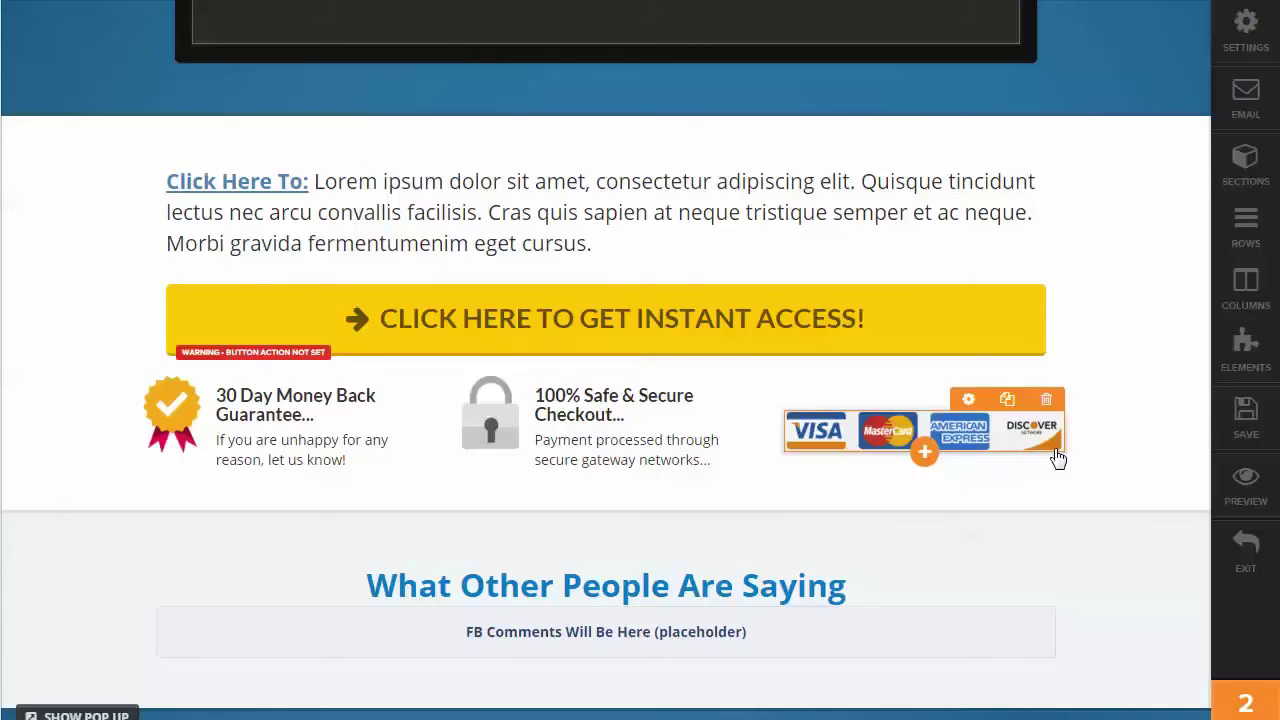
scroll(1057, 457, "up", 10)
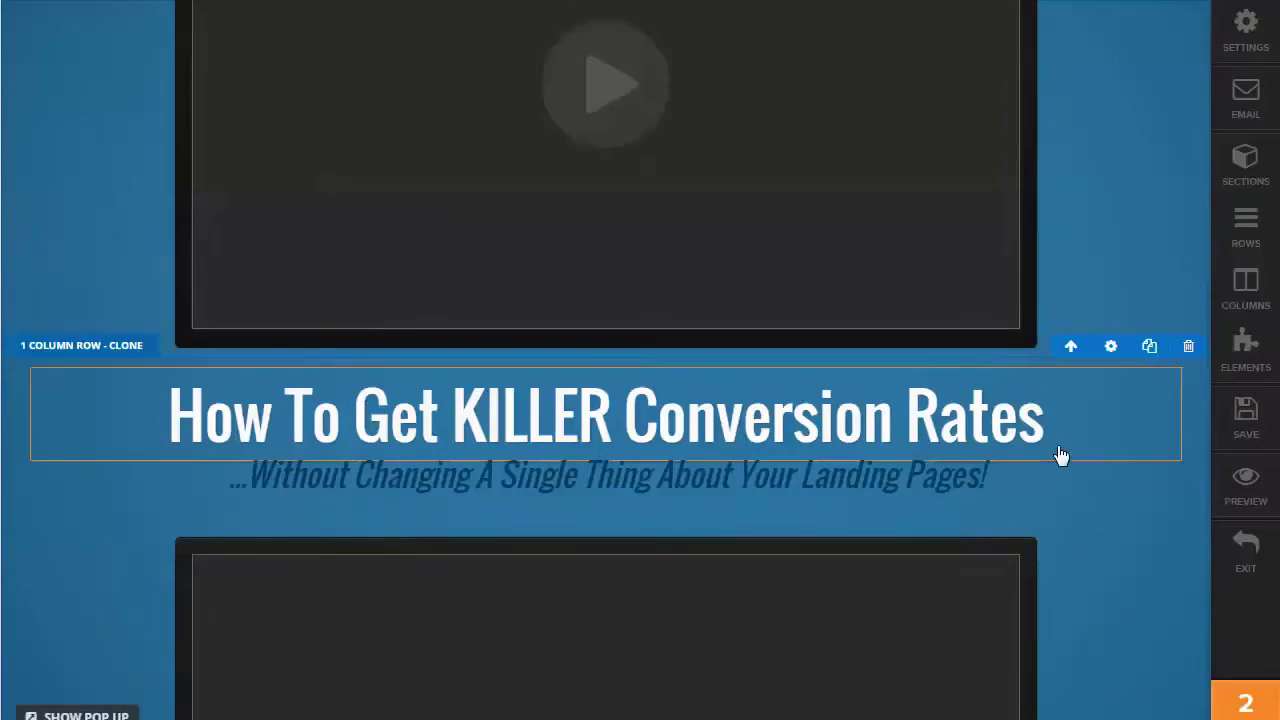
scroll(1060, 450, "down", 5)
scroll(1057, 454, "down", 3)
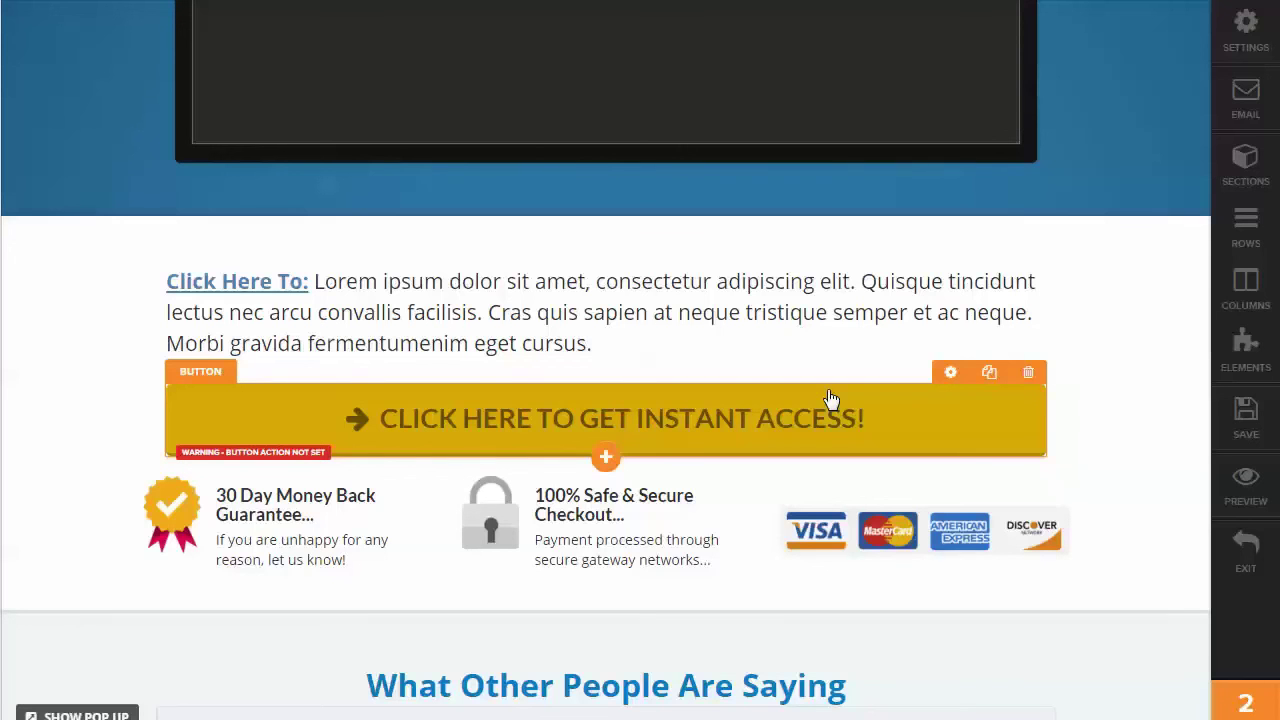
left_click(1243, 112)
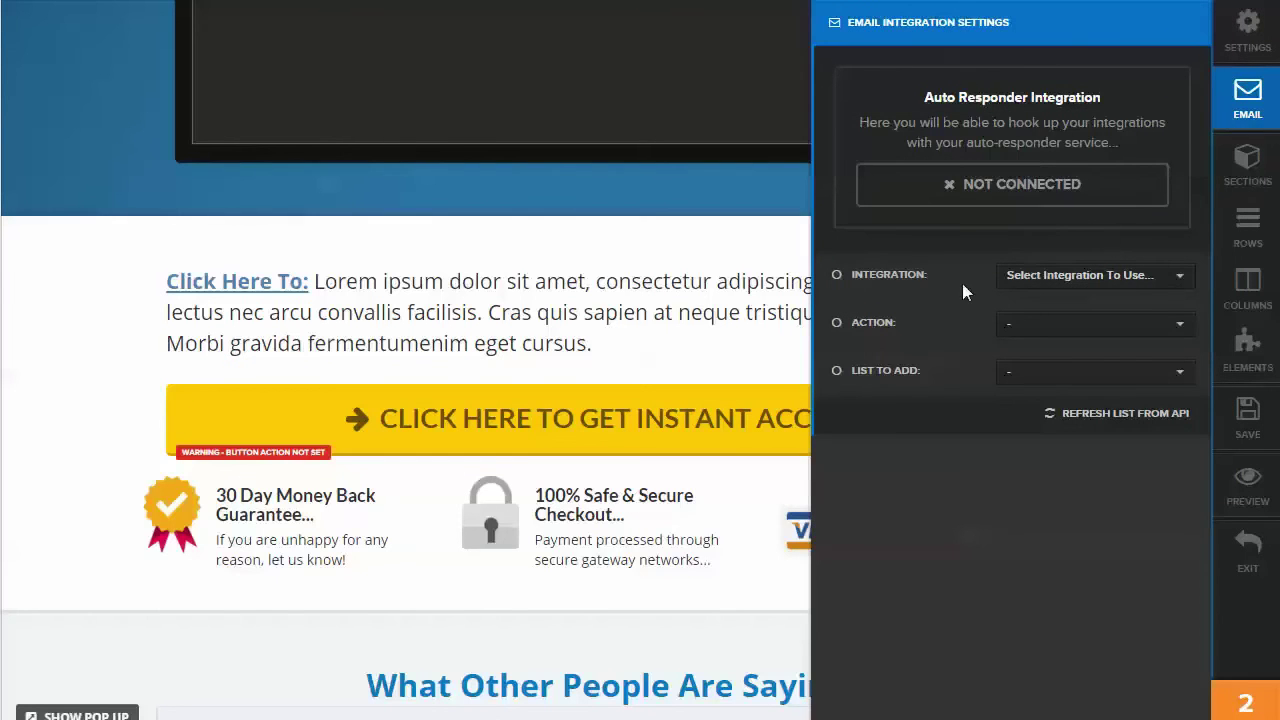
left_click(591, 271)
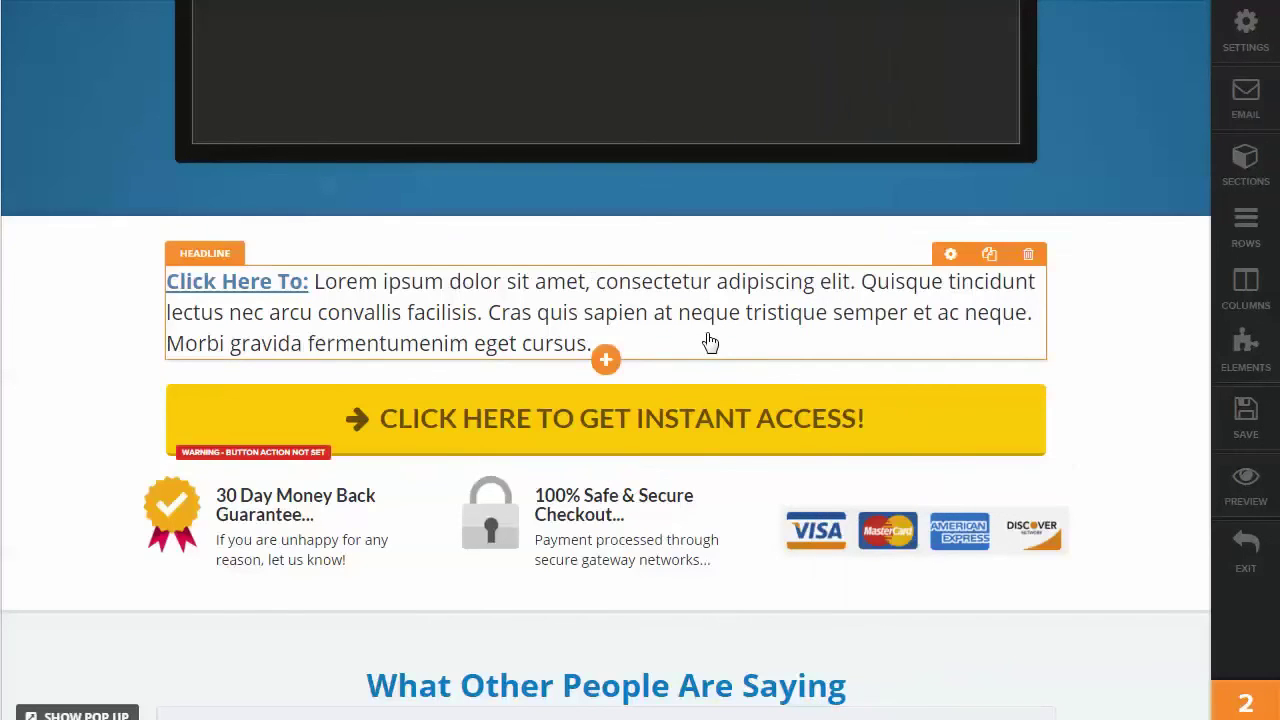